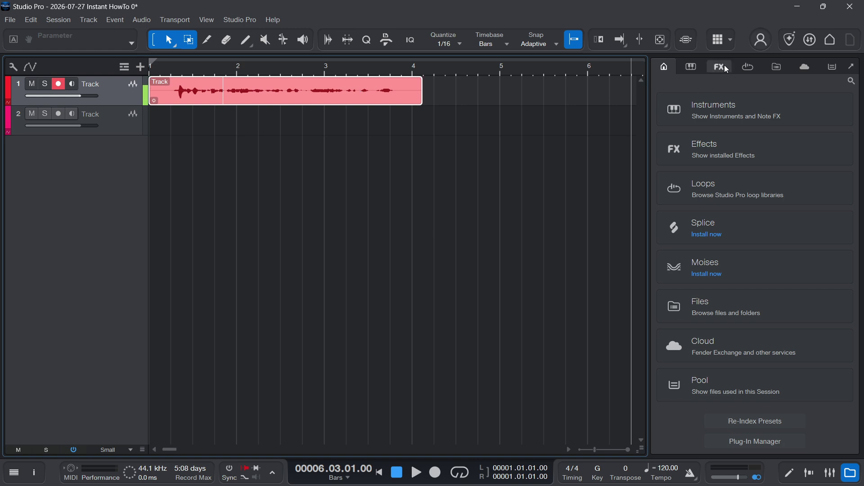
Search the effects for "eq" and insert Pro EQ on the first audio track
{"action": "left_click", "coordinate": [716, 148]}
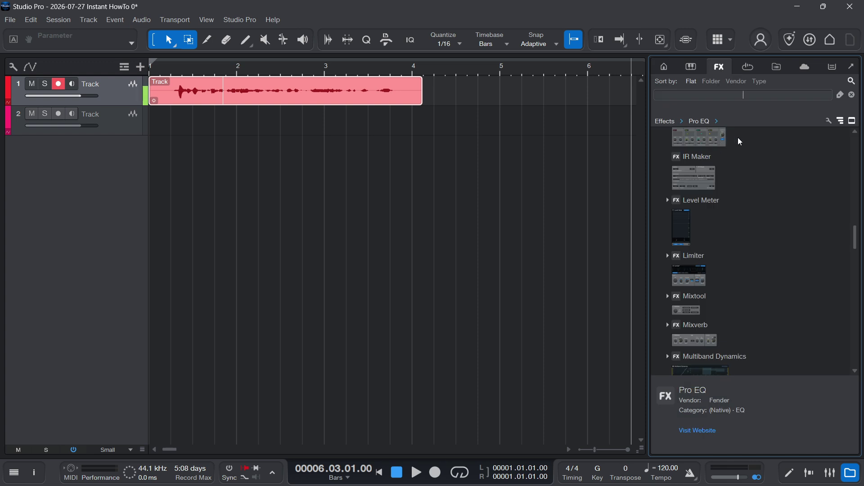
{"action": "left_click", "coordinate": [853, 95]}
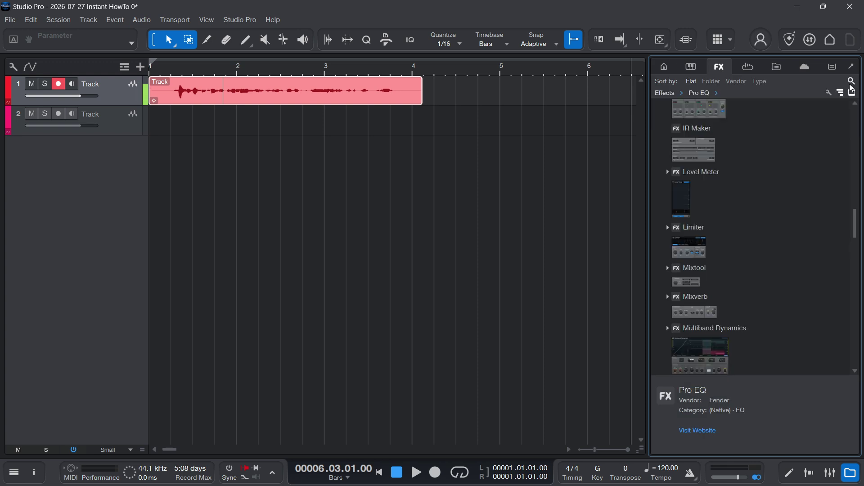
{"action": "type", "text": "eq"}
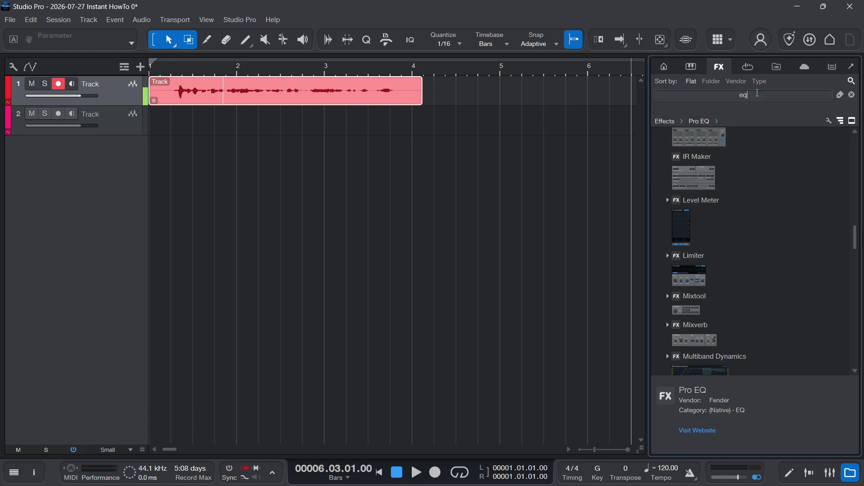
{"action": "key", "text": "Return"}
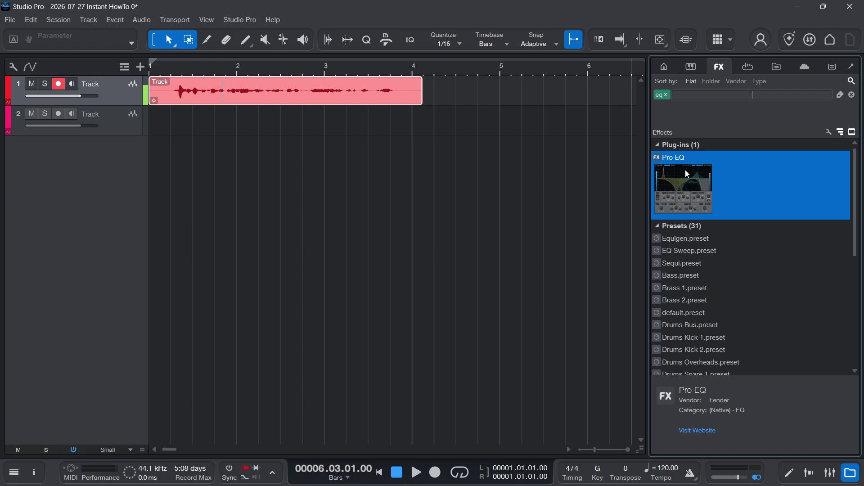
{"action": "left_click_drag", "start_coordinate": [688, 174], "coordinate": [386, 93]}
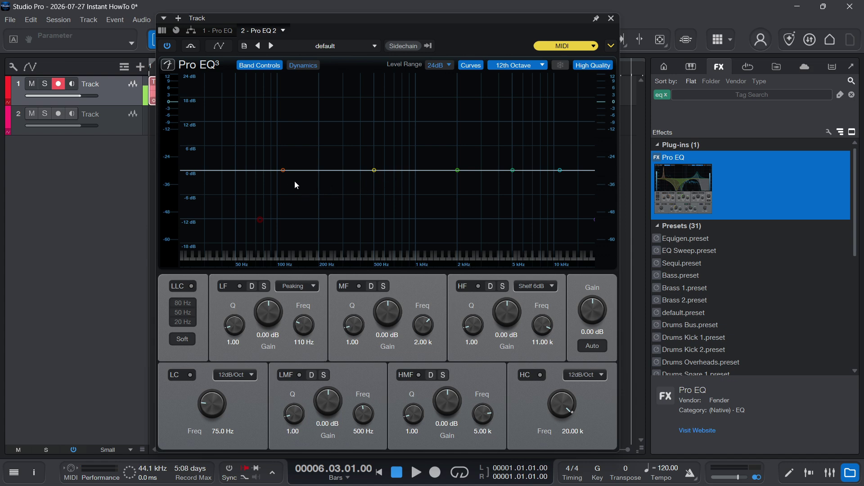
Boost LF about 4.1 dB at 126 Hz, cut LMF about 5.5 dB at 688 Hz and boost HMF about 8.5 dB at 5.39 kHz
{"action": "left_click_drag", "start_coordinate": [285, 171], "coordinate": [292, 156]}
{"action": "left_click_drag", "start_coordinate": [374, 170], "coordinate": [393, 193]}
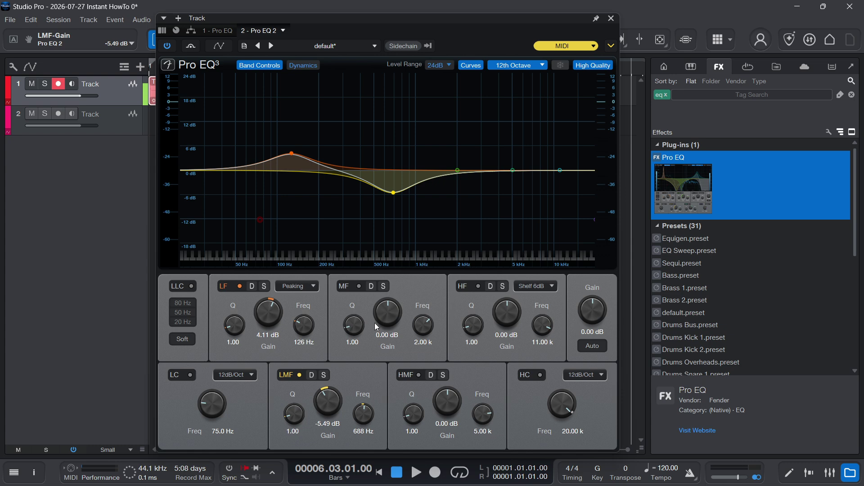
{"action": "left_click_drag", "start_coordinate": [458, 171], "coordinate": [517, 135]}
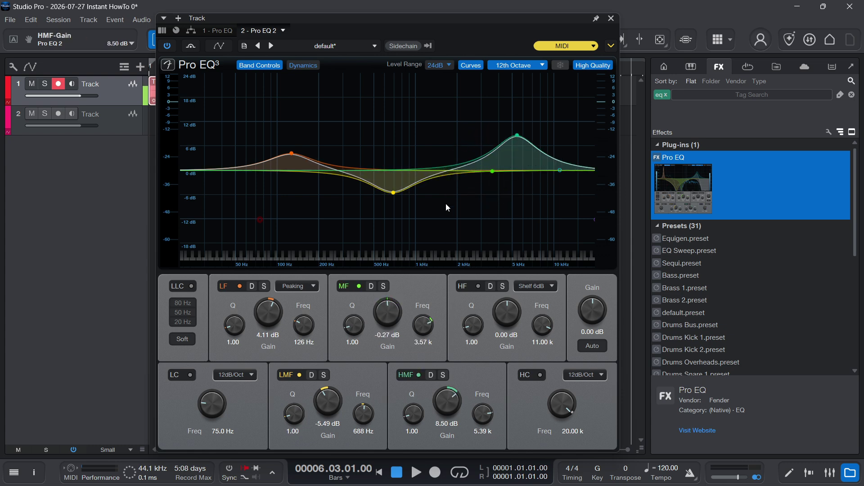
Undo all the gain and frequency changes made to the equalizer bands
{"action": "key", "text": "ctrl+z"}
{"action": "key", "text": "ctrl+z"}
{"action": "key", "text": "ctrl+z"}
{"action": "key", "text": "ctrl+z"}
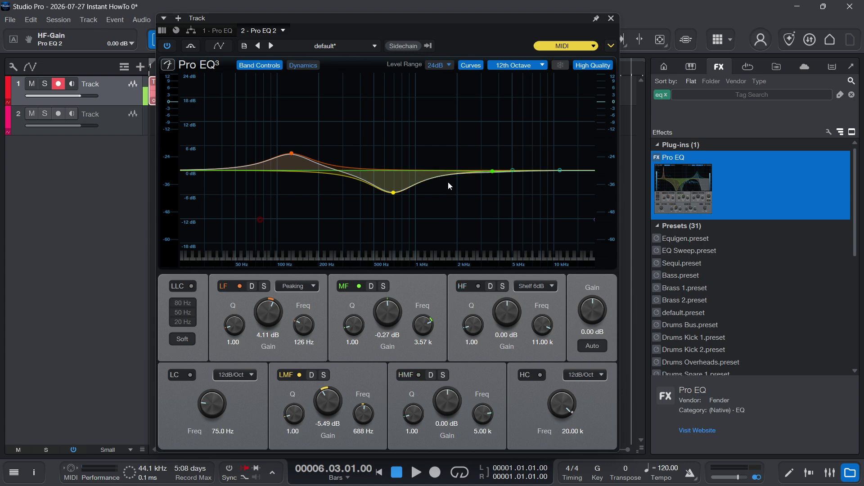
{"action": "key", "text": "ctrl+z"}
{"action": "key", "text": "ctrl+z"}
{"action": "key", "text": "ctrl+z"}
{"action": "key", "text": "ctrl+z"}
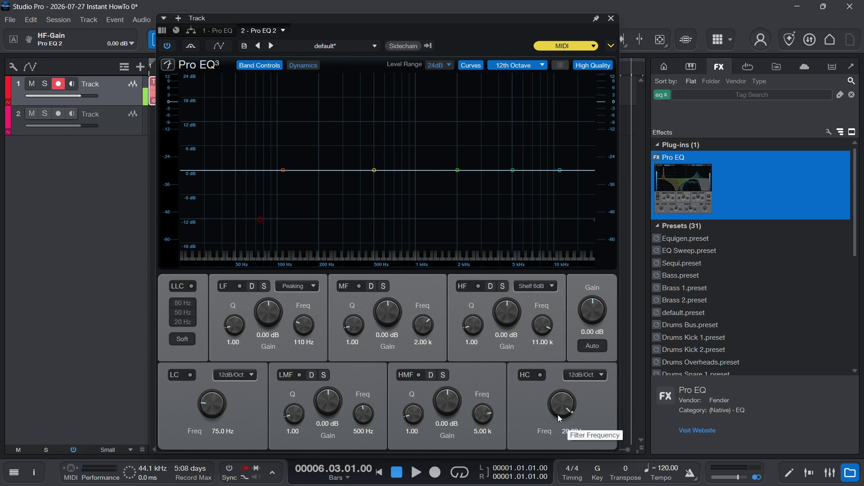
Try the LLC low-cut filter at 80 Hz and 20 Hz, and switch it off again
{"action": "left_click", "coordinate": [189, 286]}
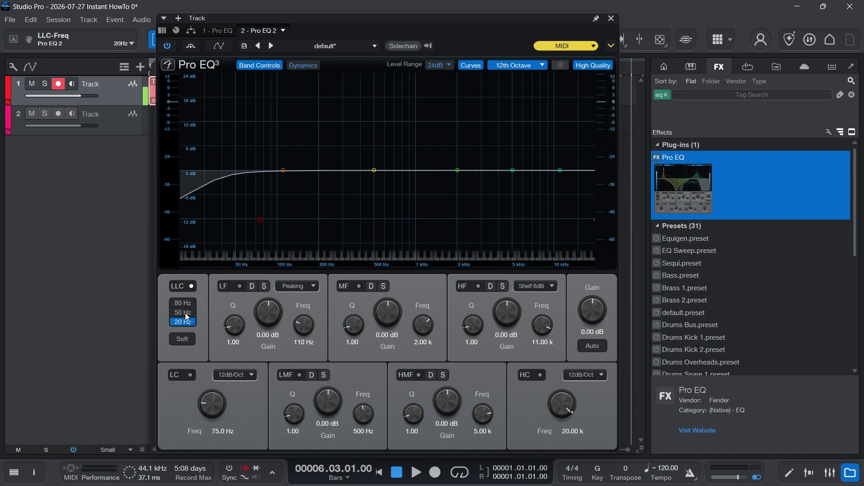
{"action": "left_click", "coordinate": [183, 303]}
{"action": "left_click", "coordinate": [183, 322]}
{"action": "left_click", "coordinate": [186, 286]}
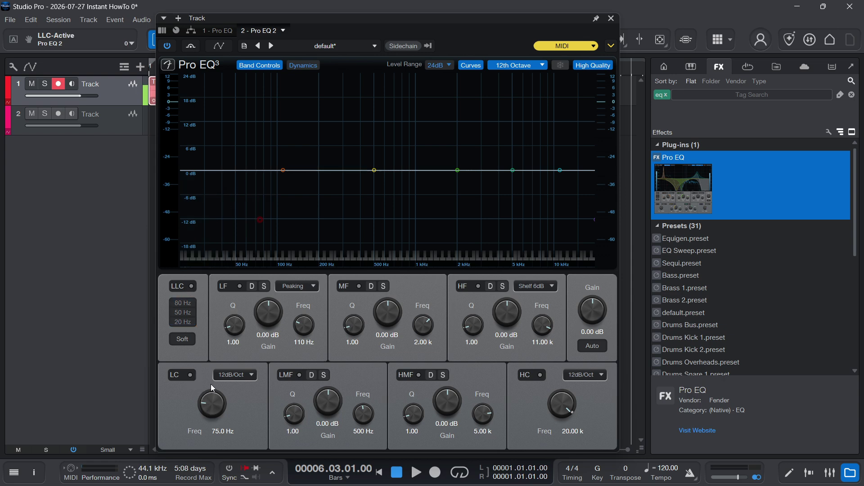
Try the LC filter on and off, and keep its slope at 12dB/Oct
{"action": "mouse_move", "coordinate": [211, 395]}
{"action": "left_mouse_down"}
{"action": "mouse_move", "coordinate": [212, 378]}
{"action": "mouse_move", "coordinate": [212, 394]}
{"action": "left_mouse_up"}
{"action": "left_click", "coordinate": [189, 376]}
{"action": "left_click", "coordinate": [188, 378]}
{"action": "left_click", "coordinate": [249, 375]}
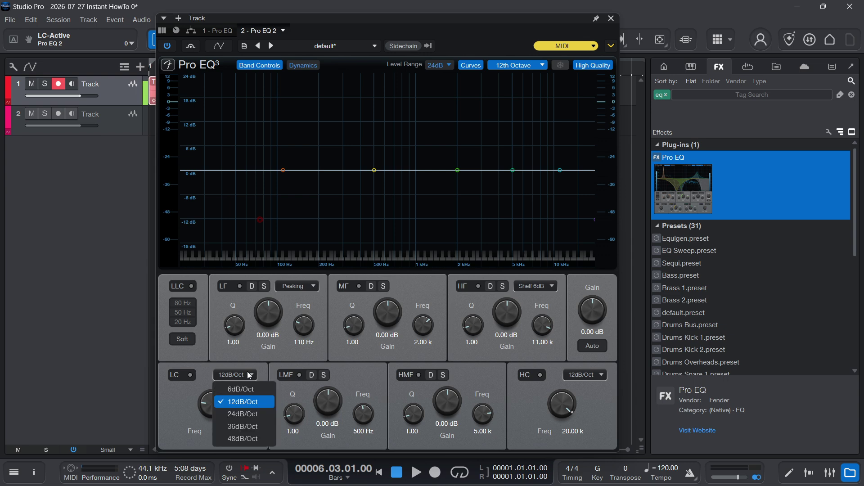
{"action": "left_click", "coordinate": [244, 401]}
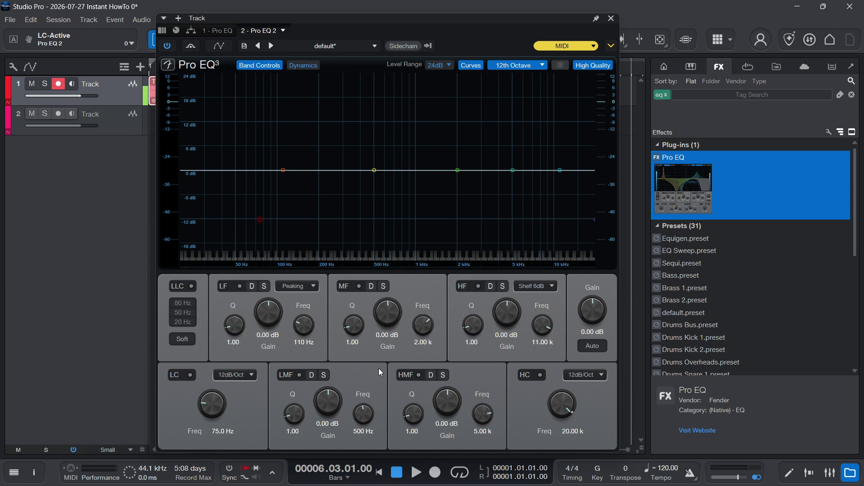
Examine the peaking and shelf filter types offered for the HF and LF bands
{"action": "left_click", "coordinate": [537, 291]}
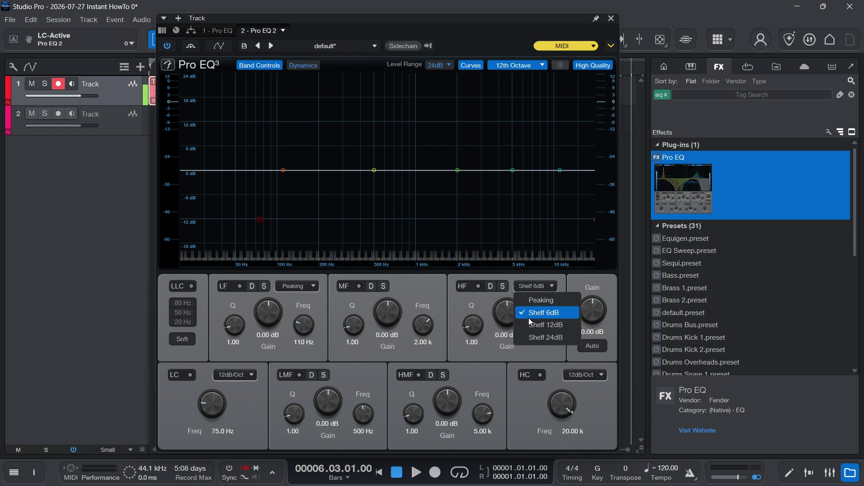
{"action": "left_click", "coordinate": [299, 288]}
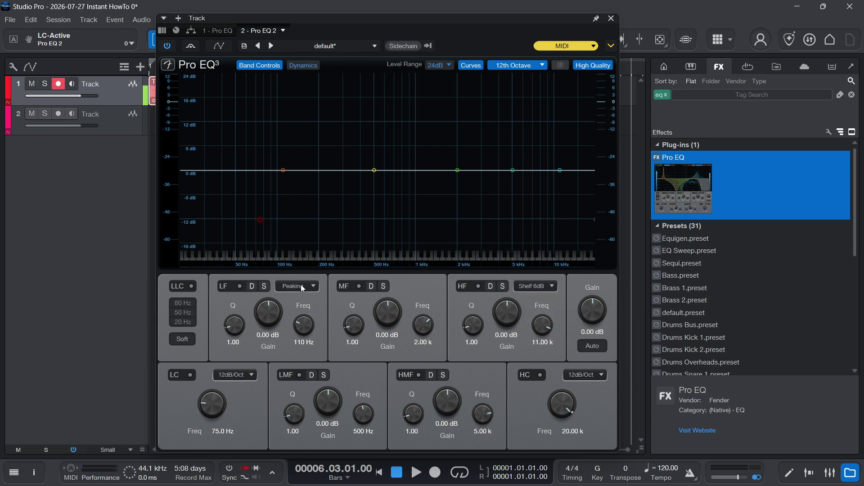
{"action": "left_click", "coordinate": [302, 288]}
{"action": "left_click", "coordinate": [415, 285]}
Try the MF band's dynamic mode and solo, switching each on and off again
{"action": "left_click", "coordinate": [373, 287]}
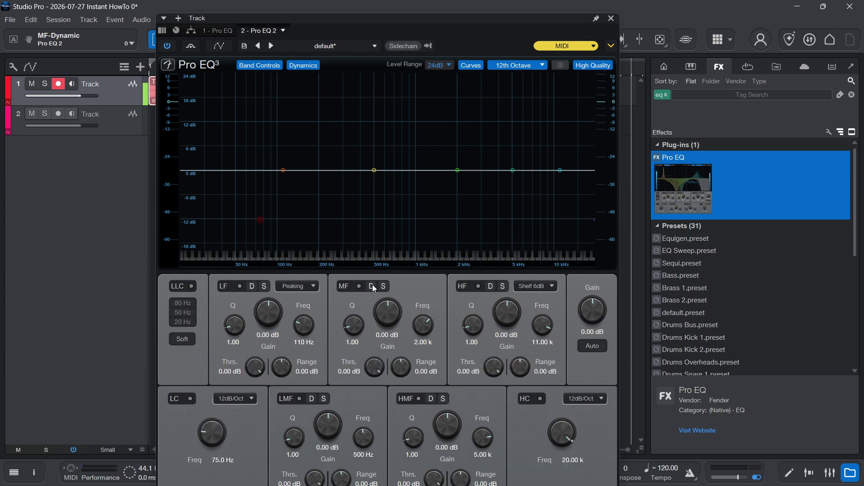
{"action": "left_click", "coordinate": [372, 286]}
{"action": "left_click", "coordinate": [384, 286]}
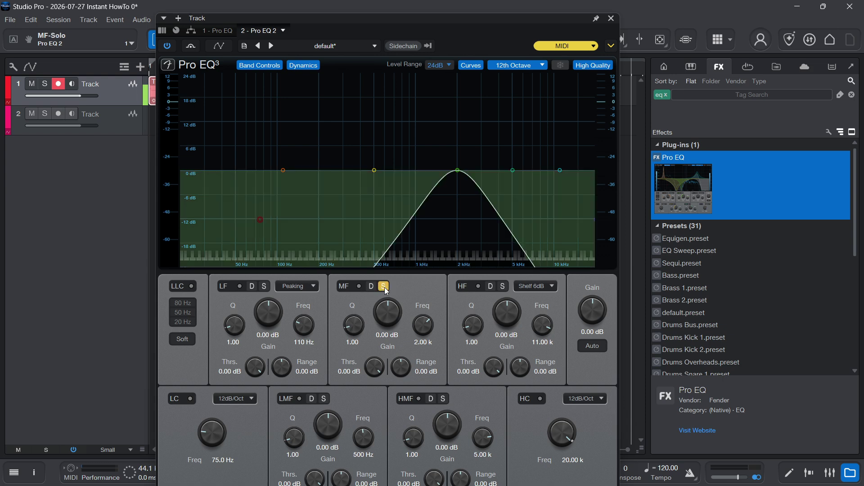
{"action": "left_click", "coordinate": [383, 287]}
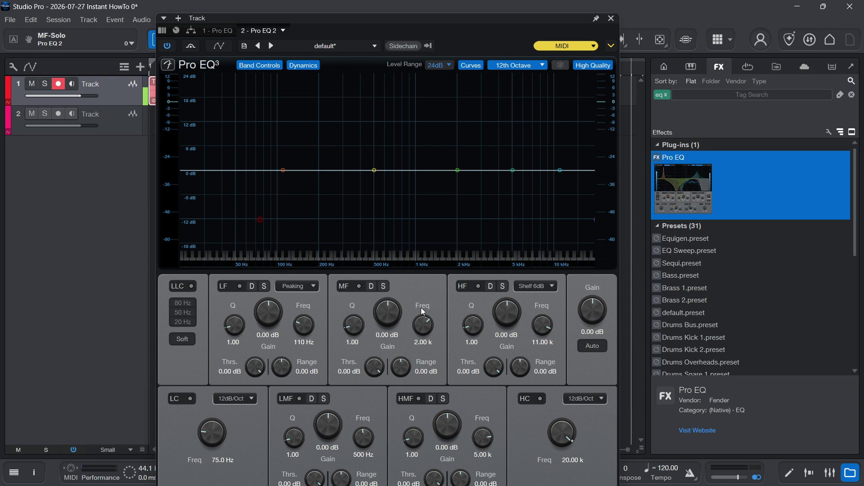
Try boosts and cuts on the MF band's gain and leave it at about -7.2 dB
{"action": "scroll", "coordinate": [402, 334], "scroll_direction": "down", "scroll_amount": 2}
{"action": "scroll", "coordinate": [402, 334], "scroll_direction": "up", "scroll_amount": 4}
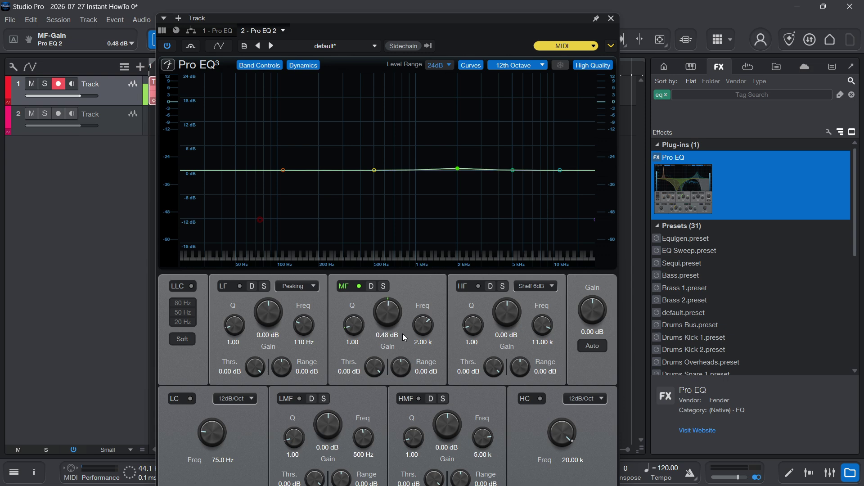
{"action": "scroll", "coordinate": [402, 334], "scroll_direction": "down", "scroll_amount": 2}
{"action": "scroll", "coordinate": [386, 317], "scroll_direction": "up", "scroll_amount": 12}
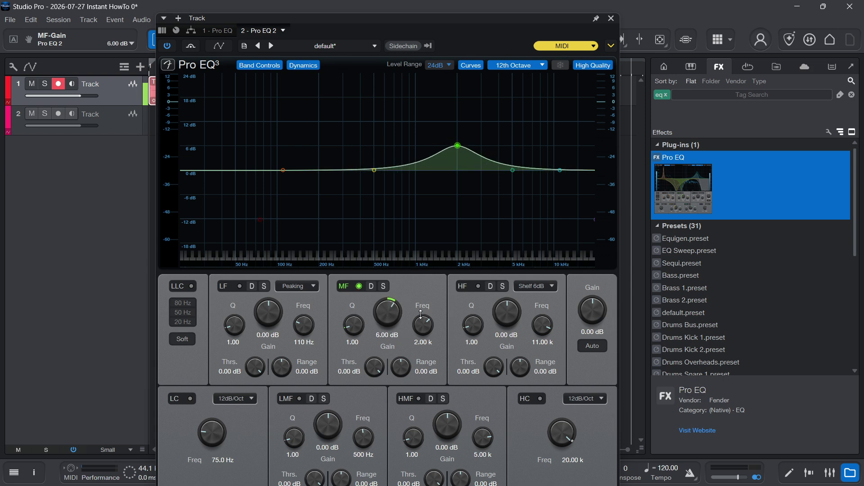
{"action": "scroll", "coordinate": [388, 309], "scroll_direction": "down", "scroll_amount": 20}
{"action": "scroll", "coordinate": [388, 297], "scroll_direction": "up", "scroll_amount": 10}
{"action": "scroll", "coordinate": [388, 297], "scroll_direction": "up", "scroll_amount": 20}
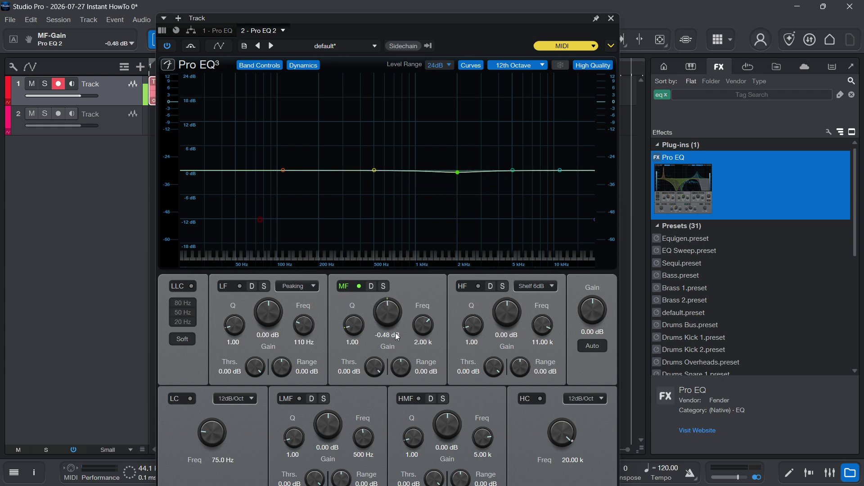
{"action": "scroll", "coordinate": [390, 316], "scroll_direction": "down", "scroll_amount": 20}
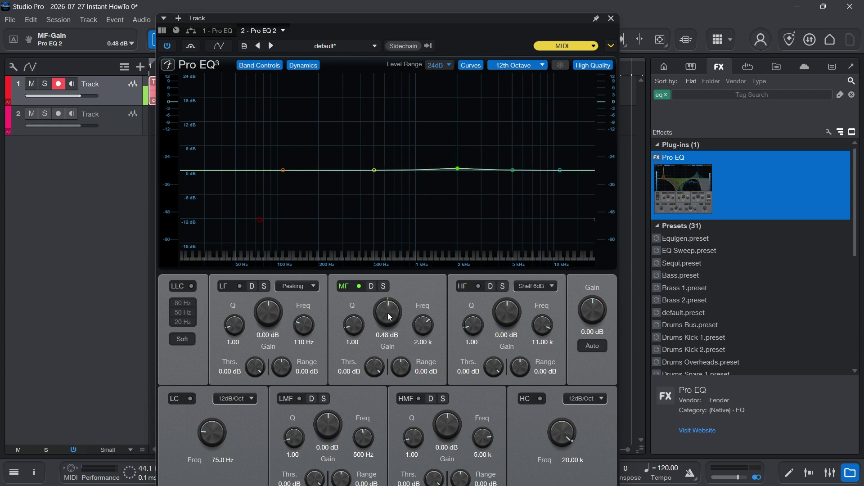
Cut the LF band by about 6.9 dB at 65 Hz and raise the HF shelf's gain to about 7 dB
{"action": "left_click_drag", "start_coordinate": [283, 170], "coordinate": [252, 198]}
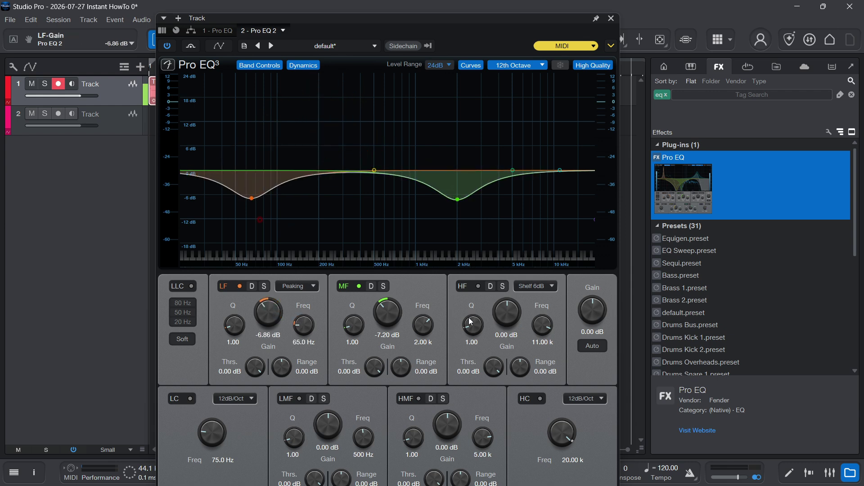
{"action": "left_click_drag", "start_coordinate": [497, 315], "coordinate": [517, 299]}
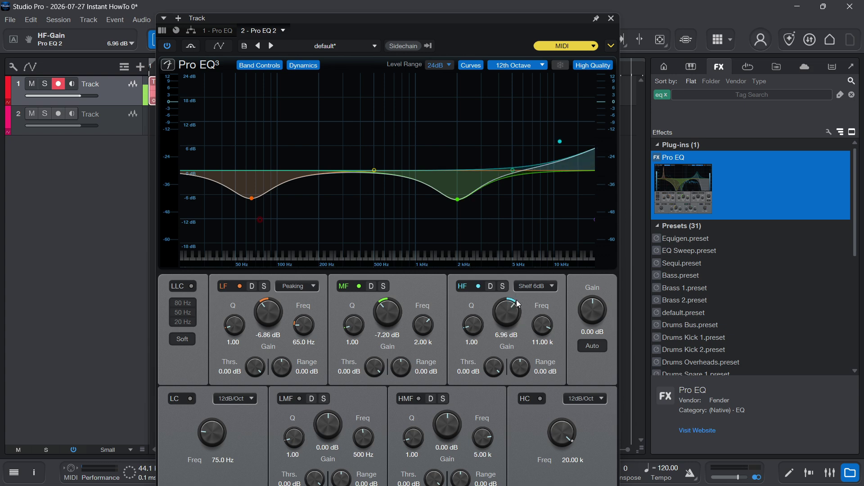